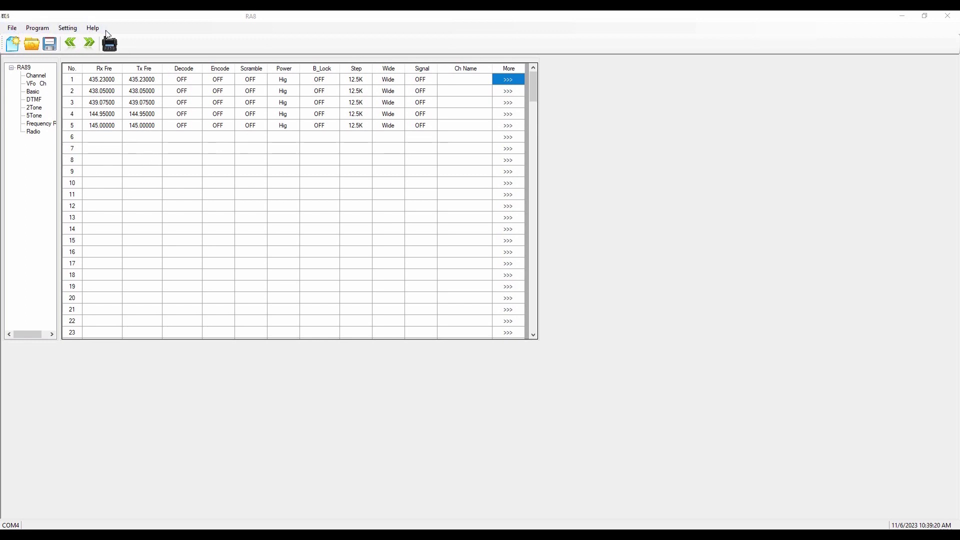
click(13, 29)
click(13, 29)
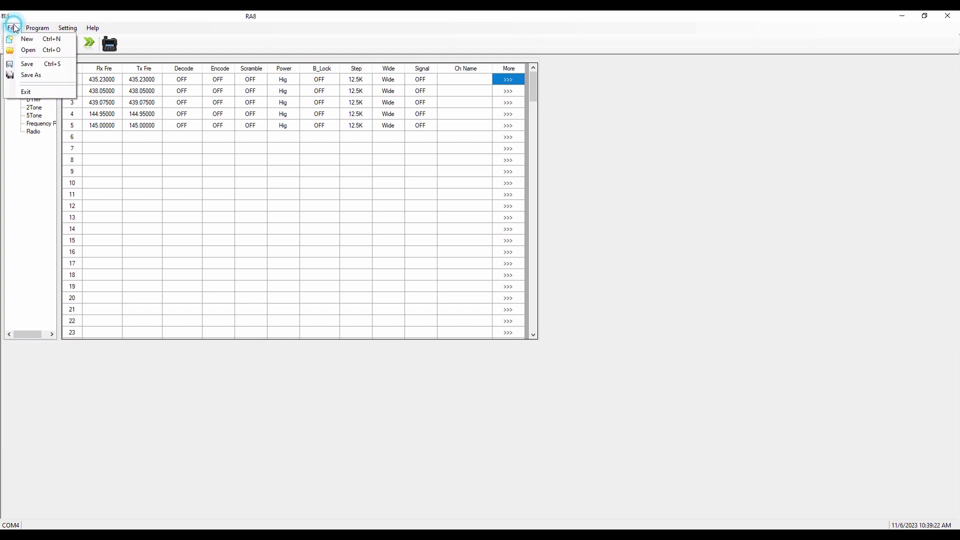
mouse_move(35, 29)
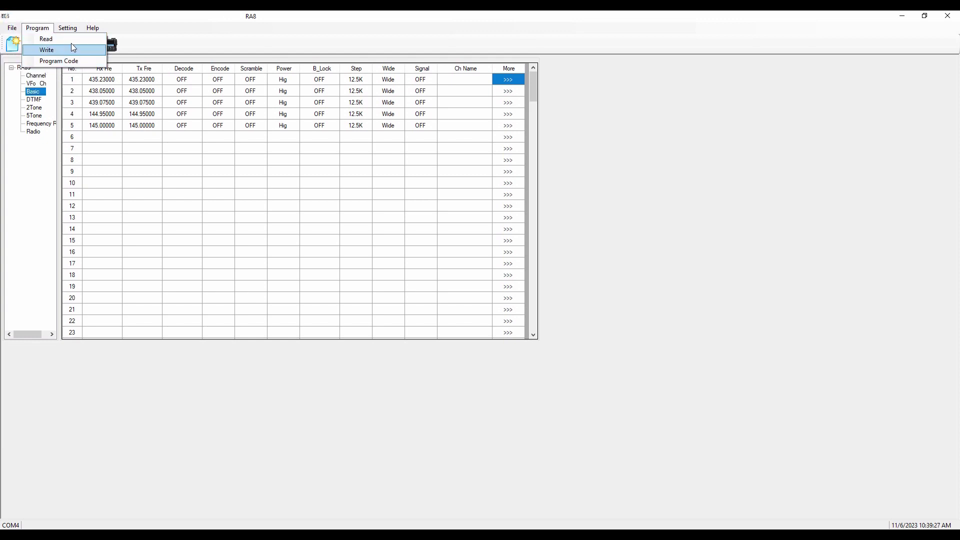
click(67, 29)
click(67, 29)
click(68, 29)
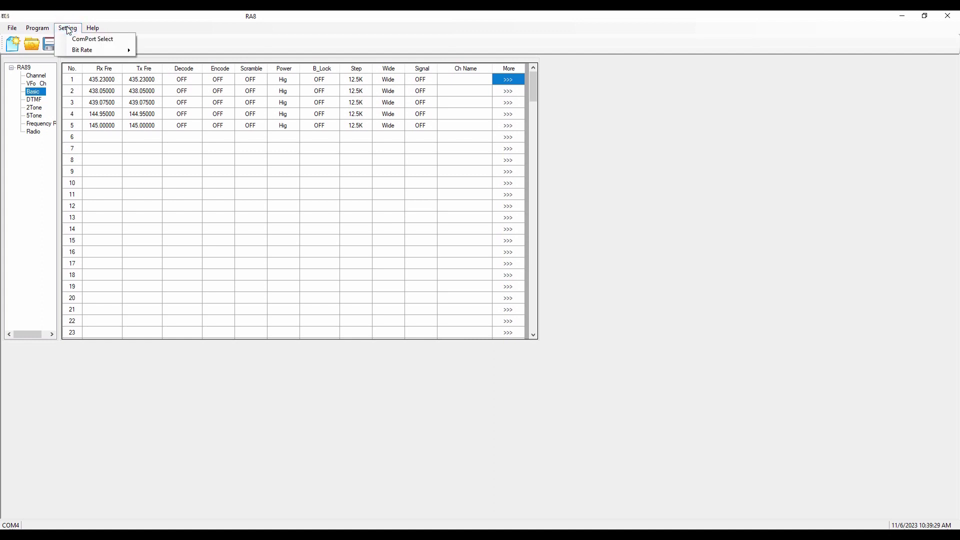
mouse_move(94, 33)
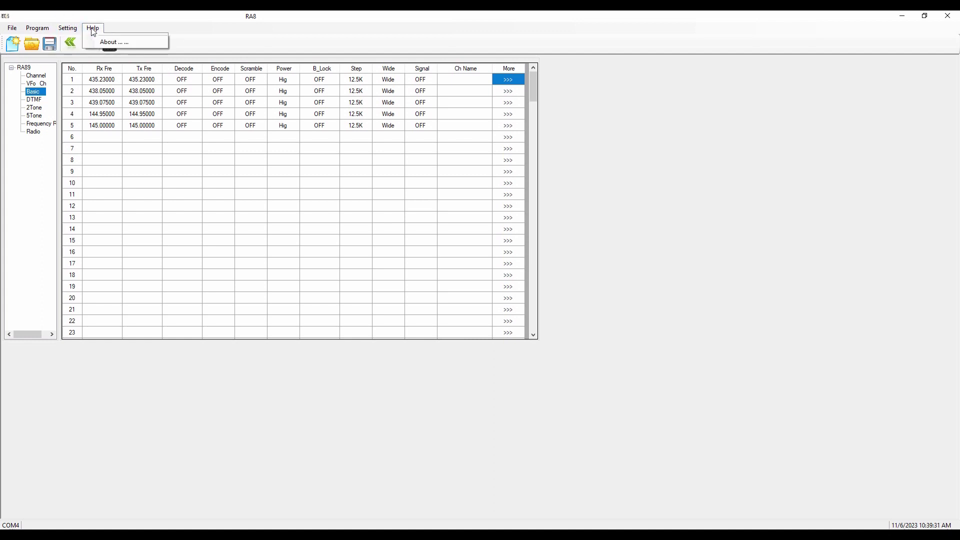
click(251, 218)
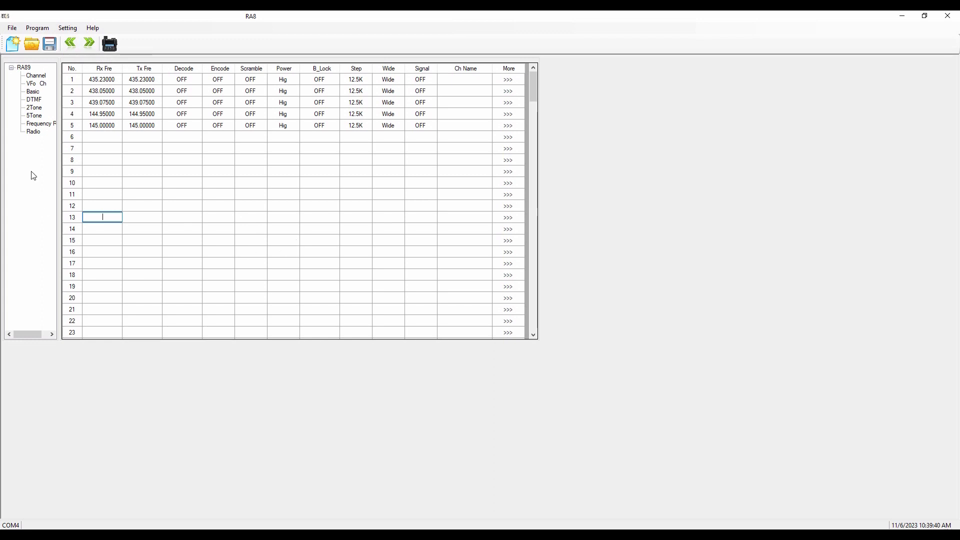
click(34, 83)
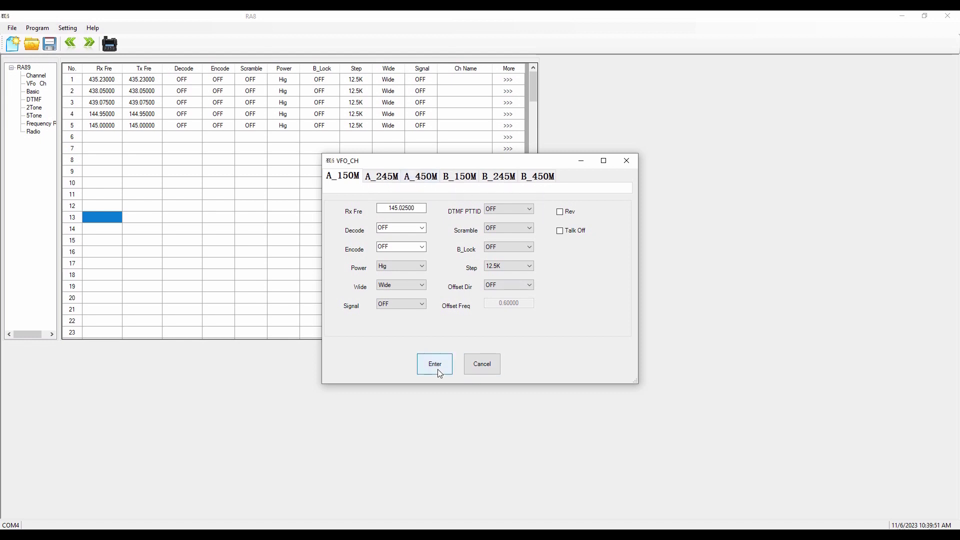
click(484, 364)
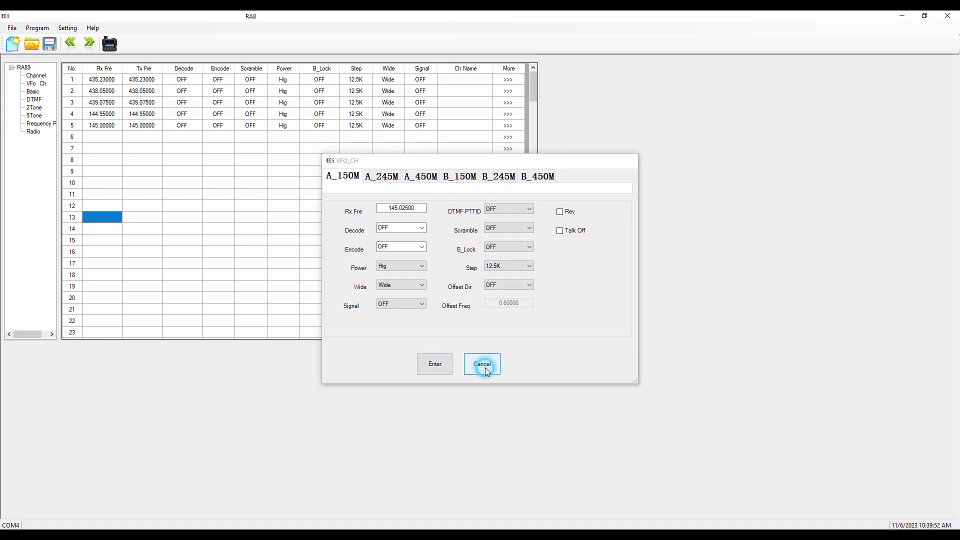
click(33, 91)
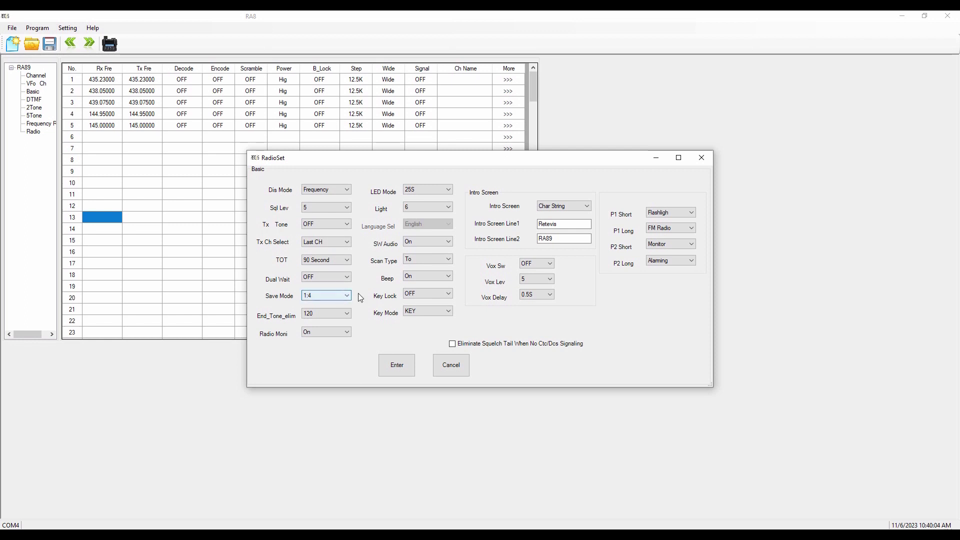
click(551, 238)
click(564, 224)
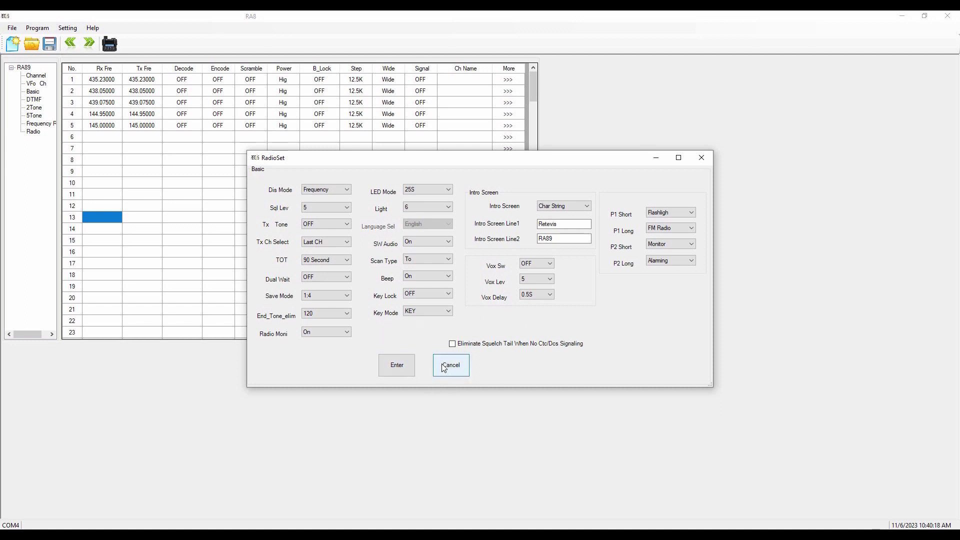
click(454, 360)
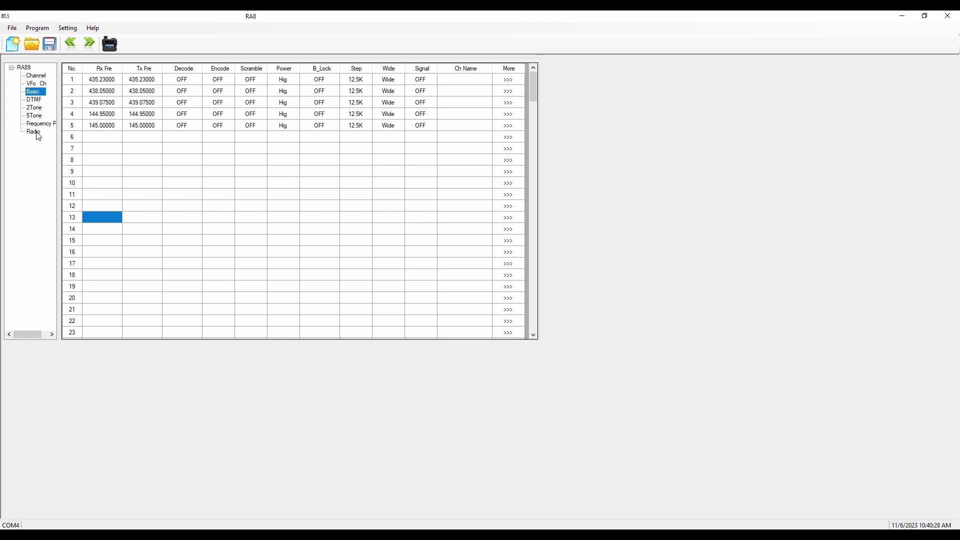
click(36, 131)
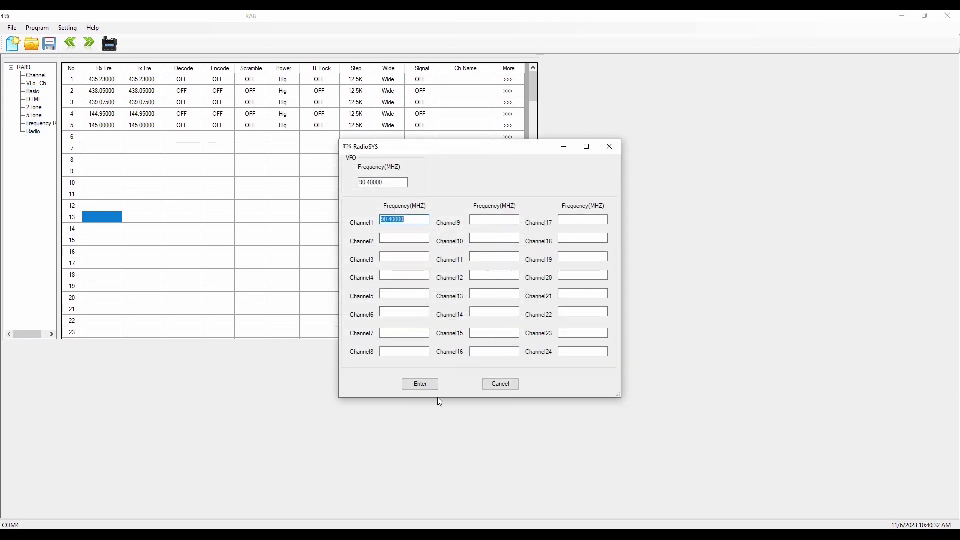
click(500, 384)
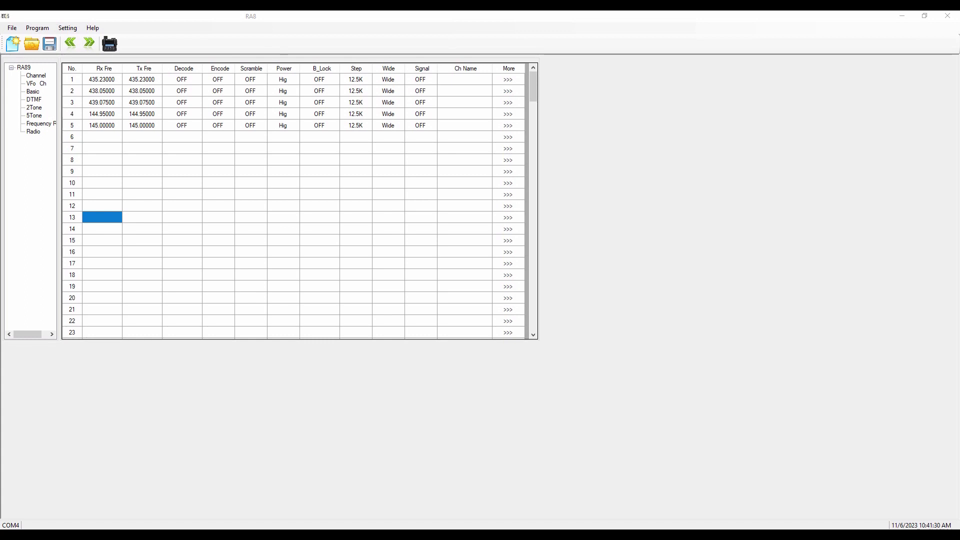
drag(0, 150, 215, 94)
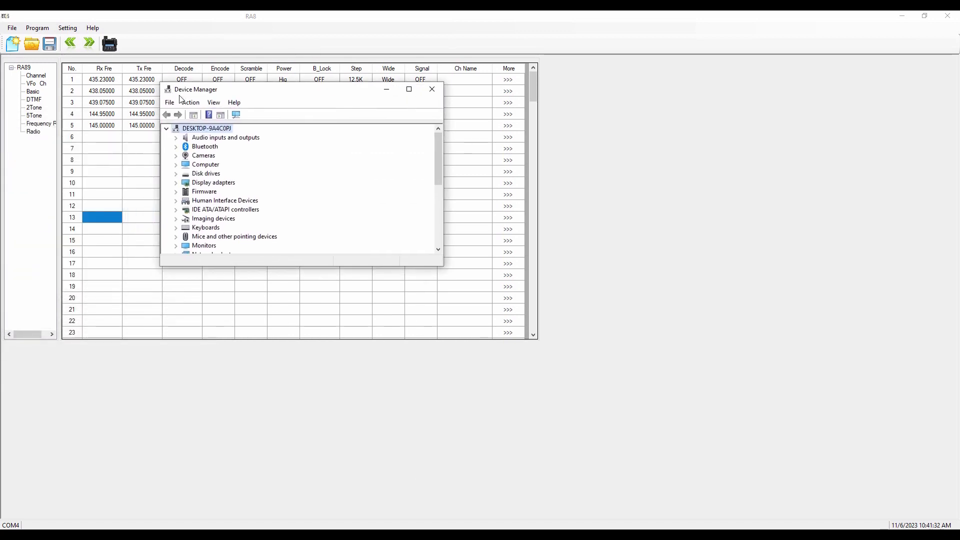
scroll(279, 206, down, 5)
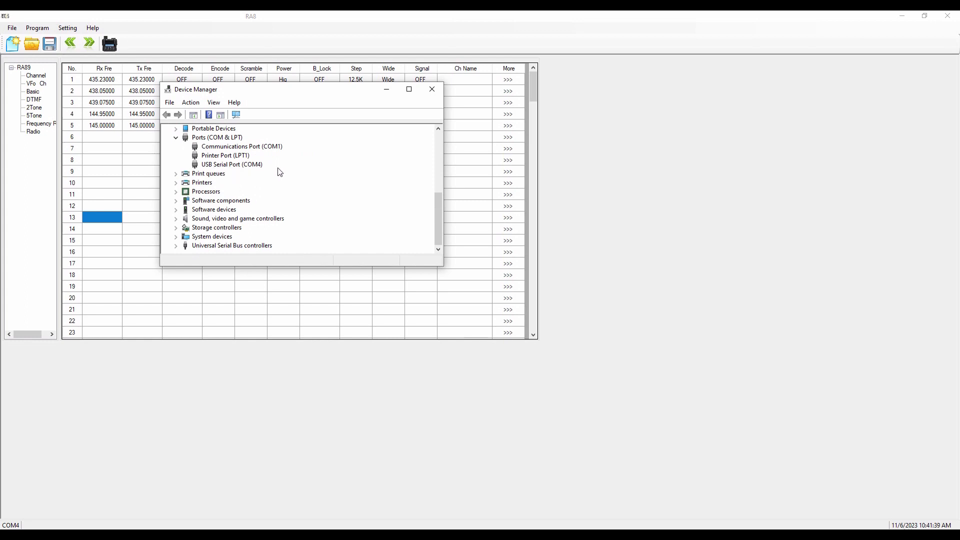
click(432, 92)
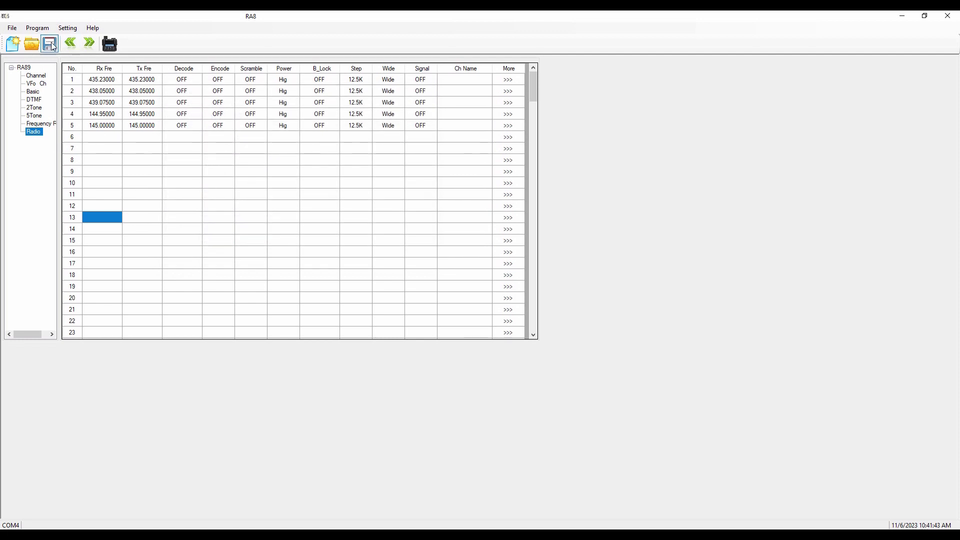
Step: Select COM4 as the serial port for communicating with the radio
click(67, 28)
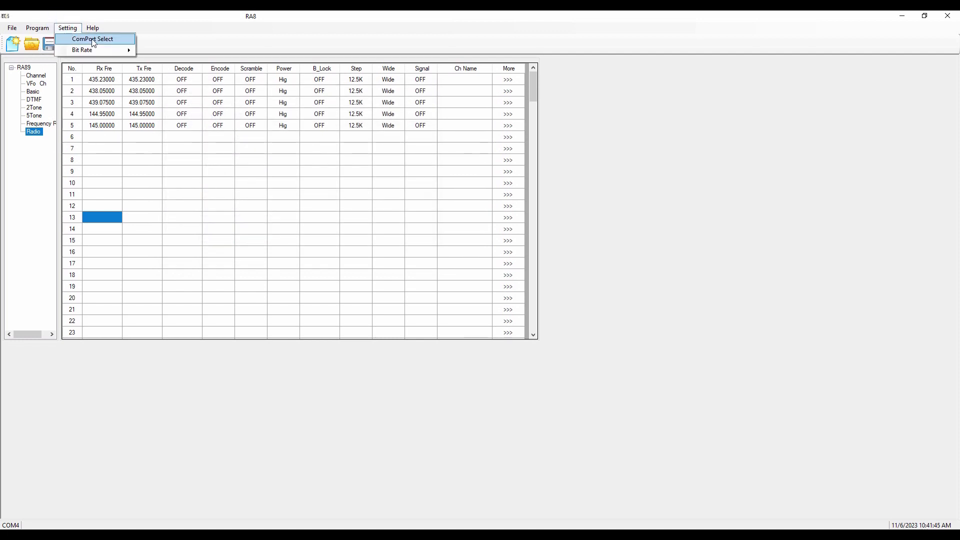
click(93, 40)
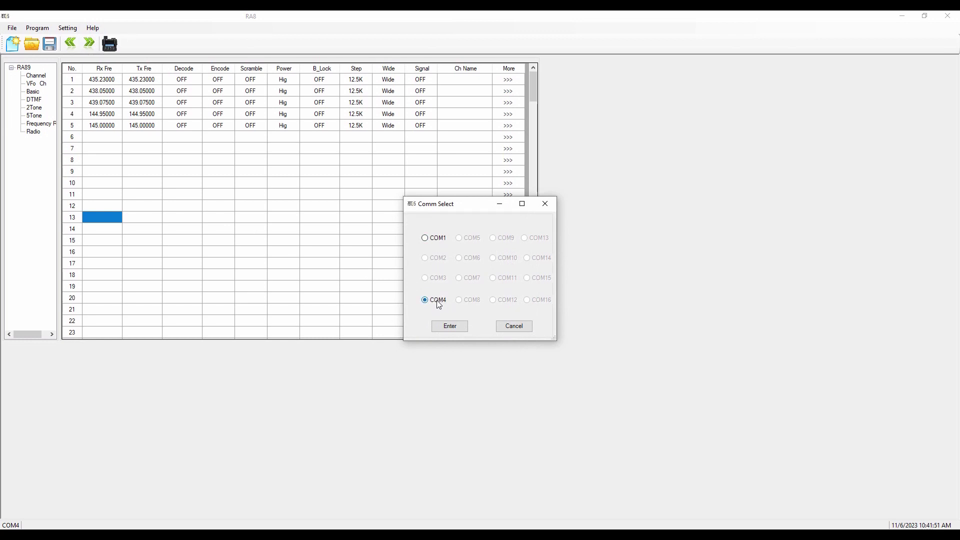
click(449, 328)
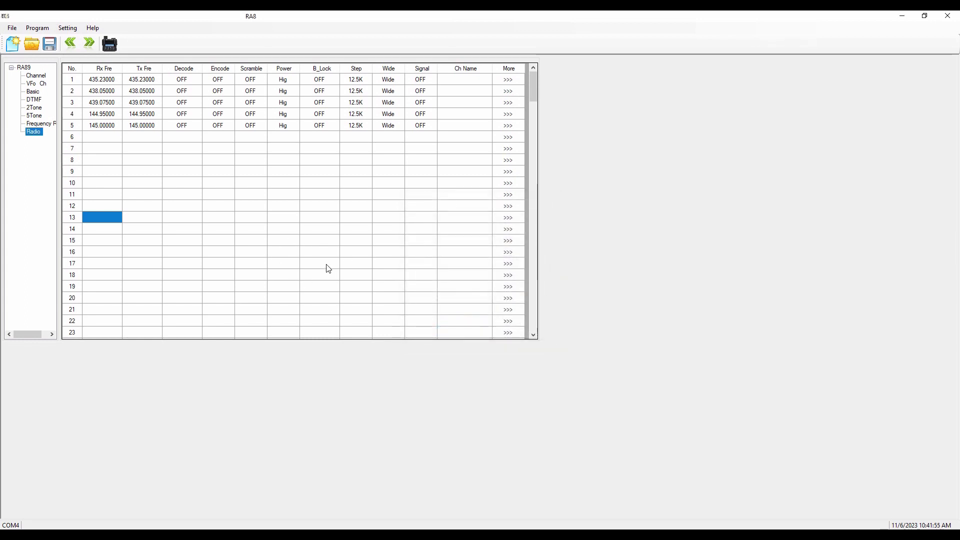
Step: Read the radio's channels, such as 146.52000 VHF Call, into the channel table
click(70, 40)
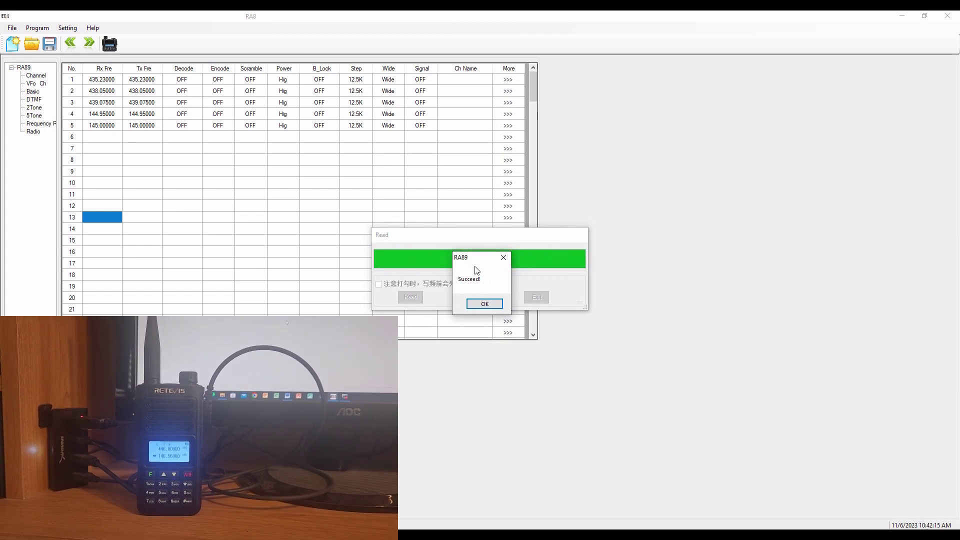
click(488, 302)
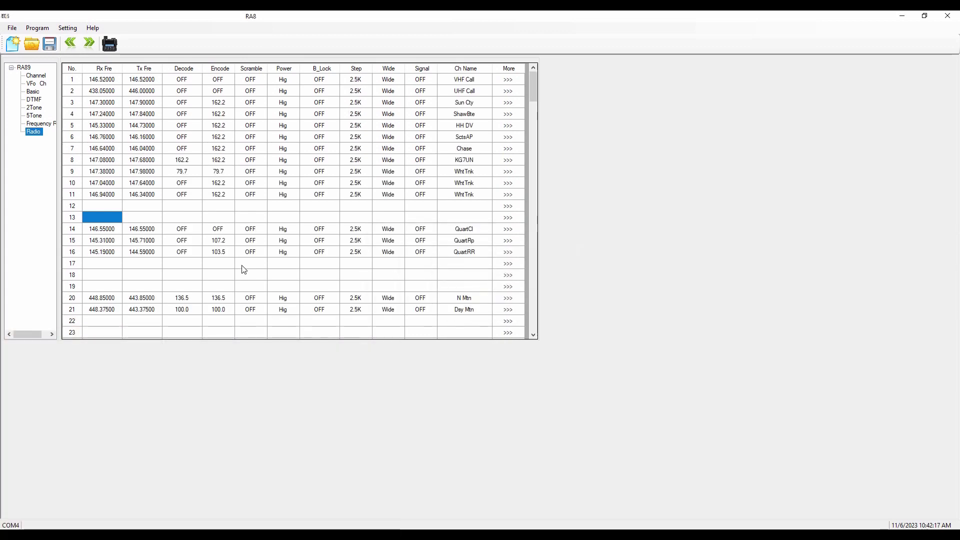
scroll(226, 228, down, 10)
scroll(226, 229, up, 10)
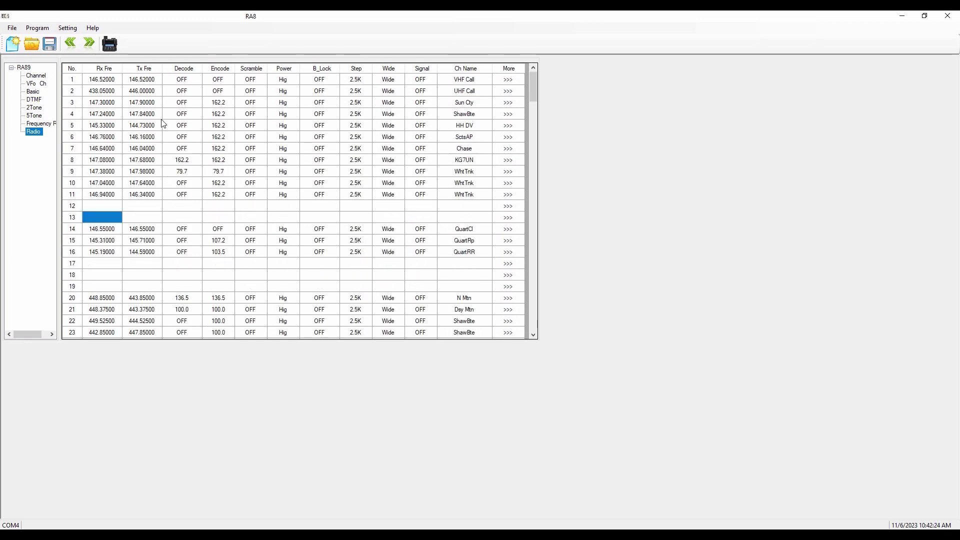
scroll(162, 259, down, 2)
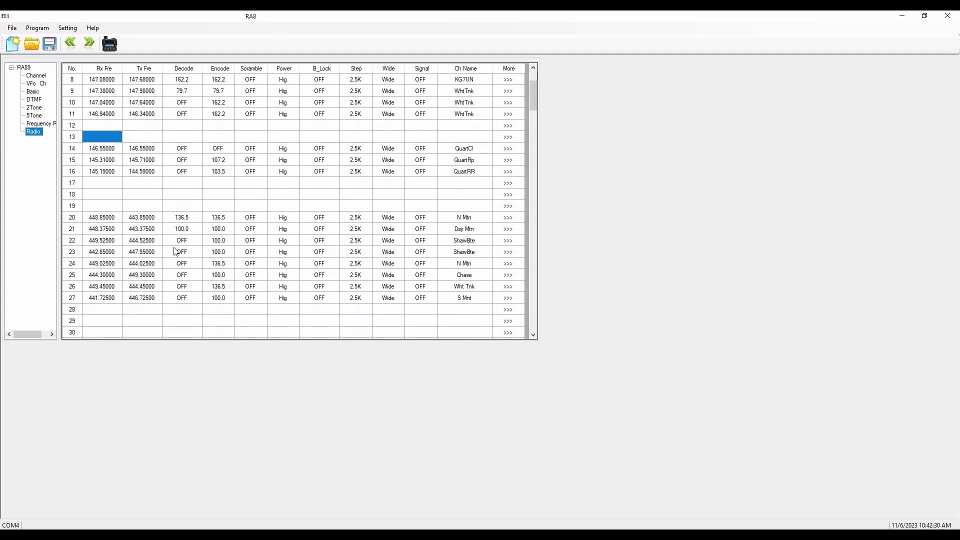
scroll(158, 259, up, 2)
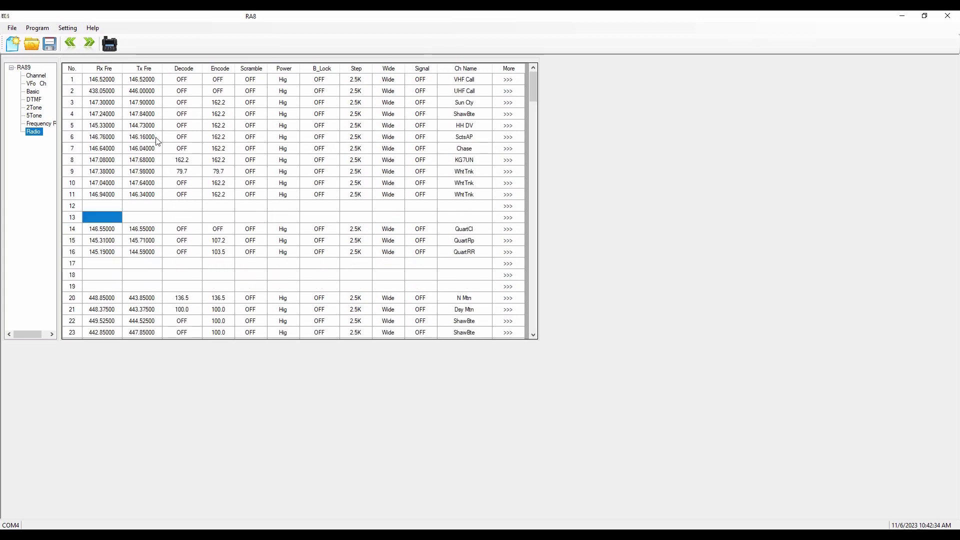
double_click(35, 76)
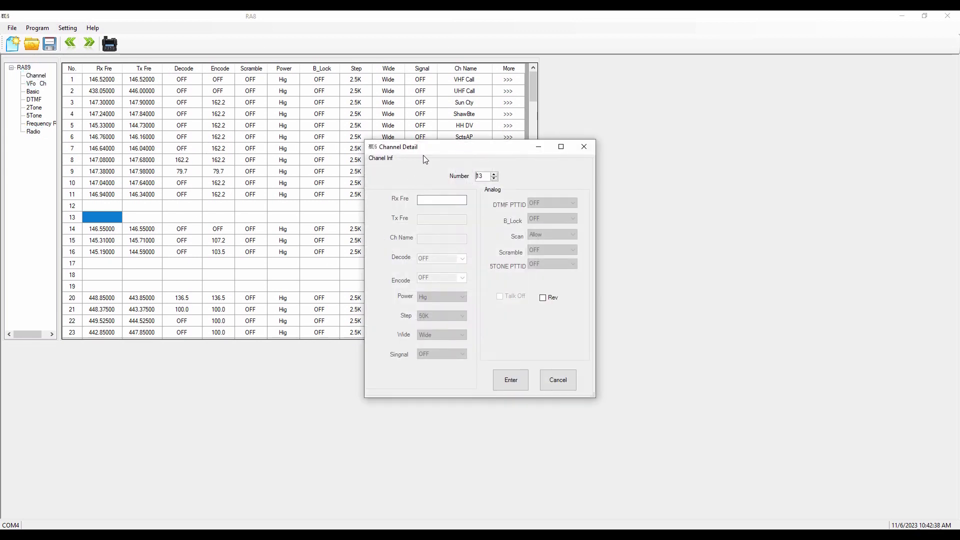
click(553, 381)
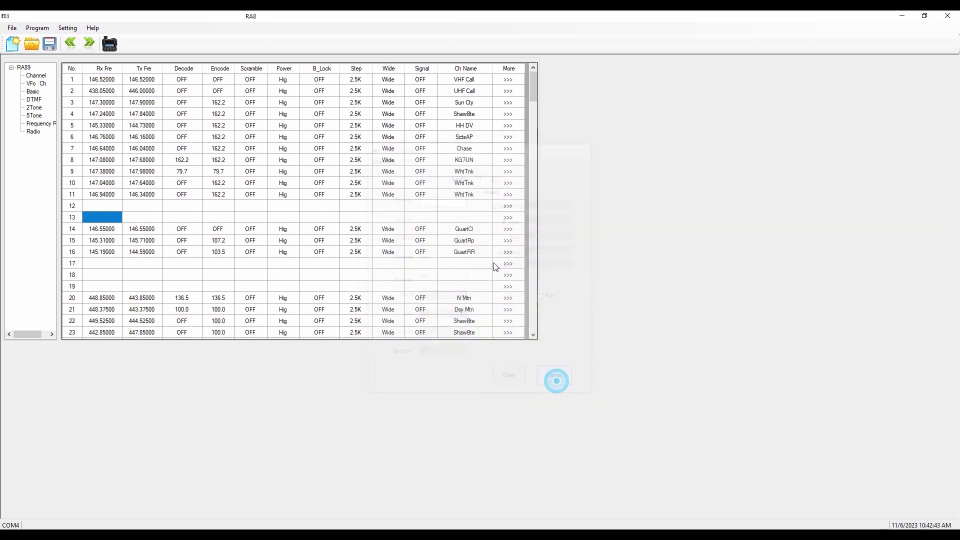
click(510, 80)
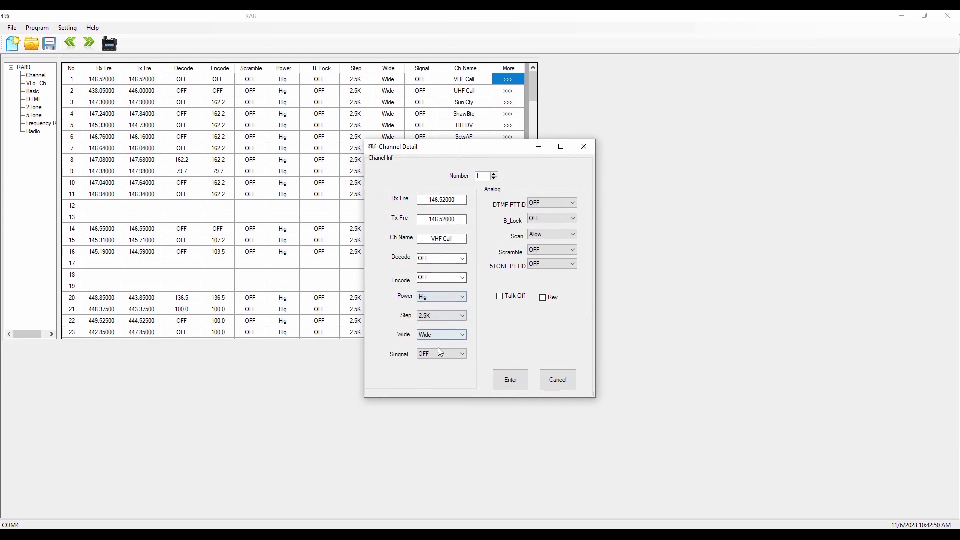
click(561, 382)
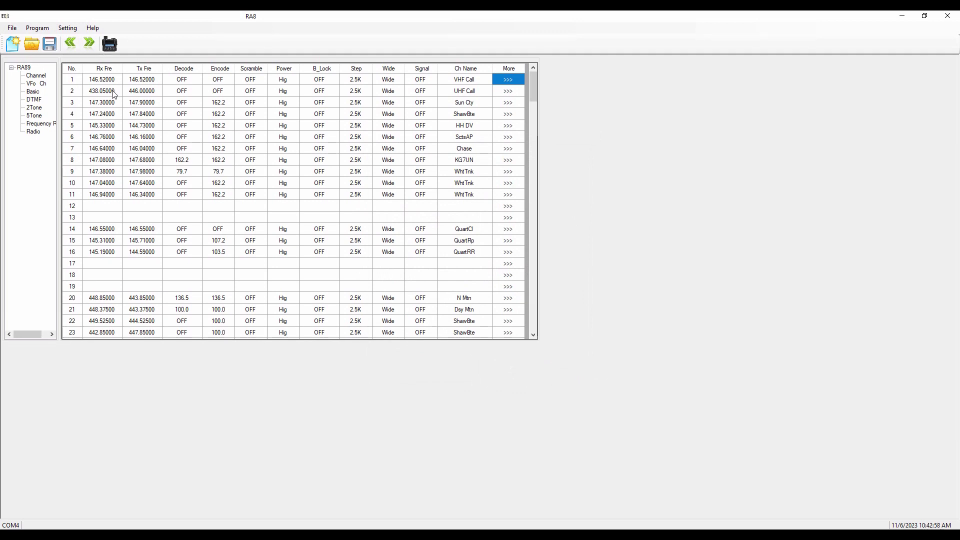
click(34, 93)
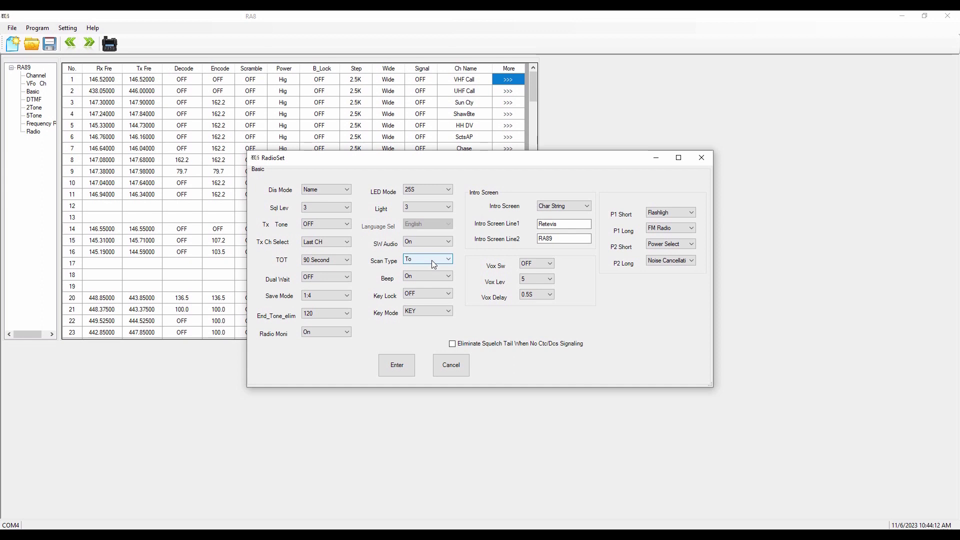
Step: Show the available scan type choices in the basic RadioSet settings
click(433, 260)
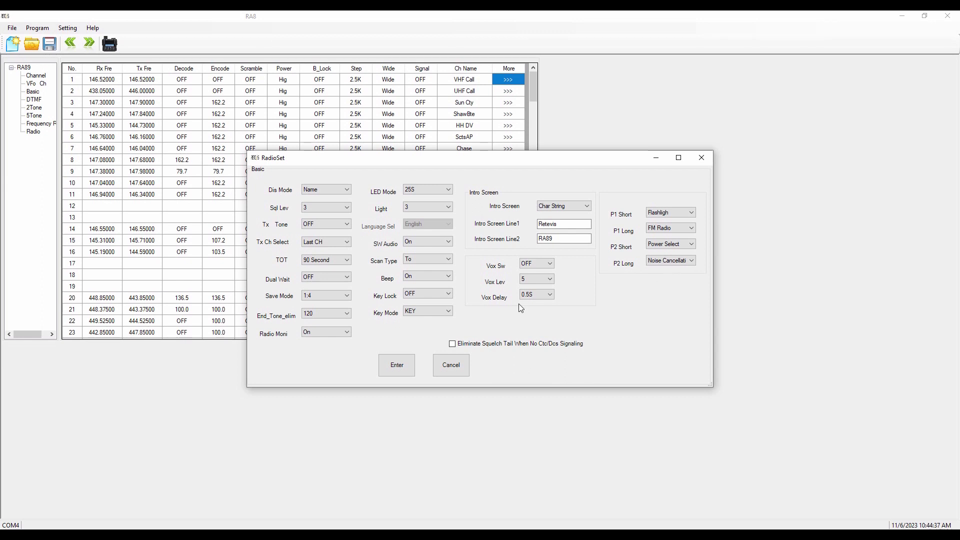
click(679, 247)
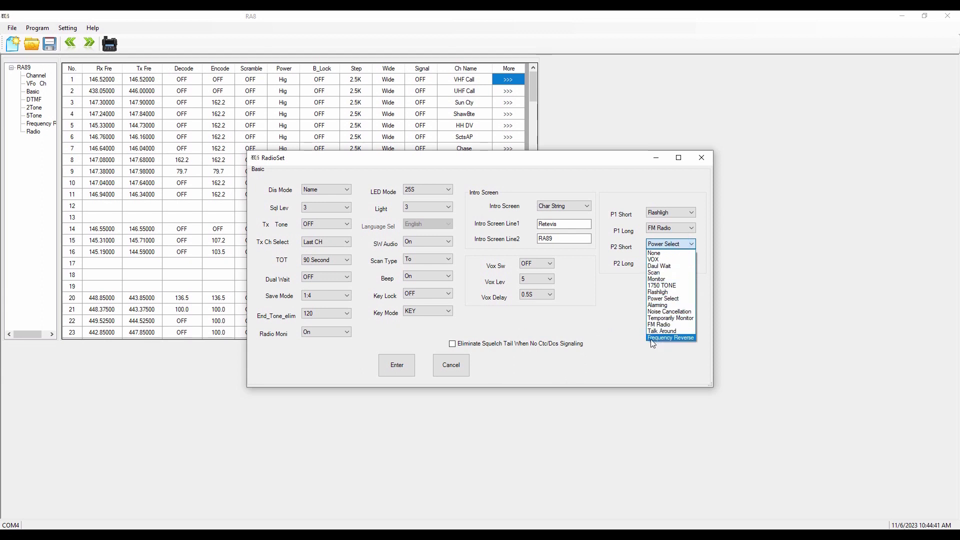
click(664, 243)
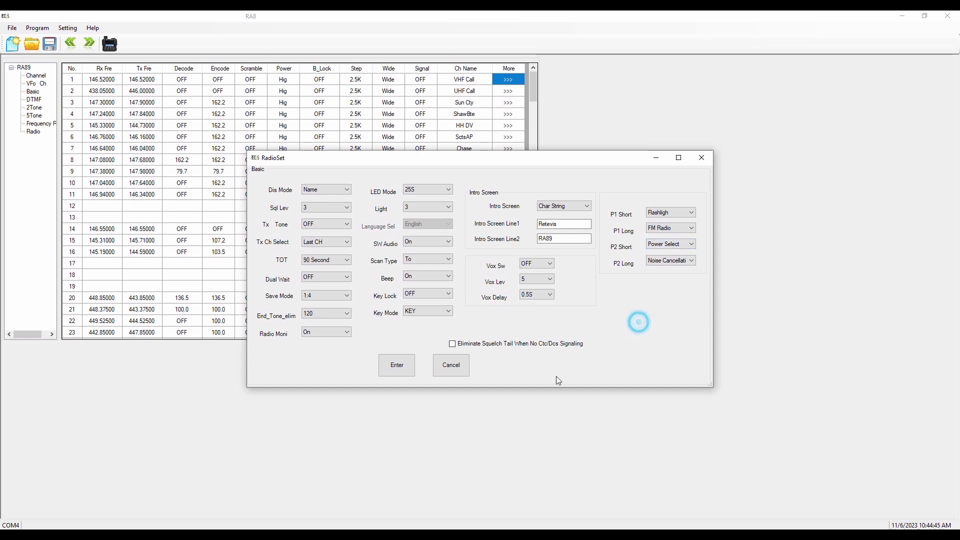
Step: Apply the basic radio settings and select channel 12's receive frequency cell
click(397, 365)
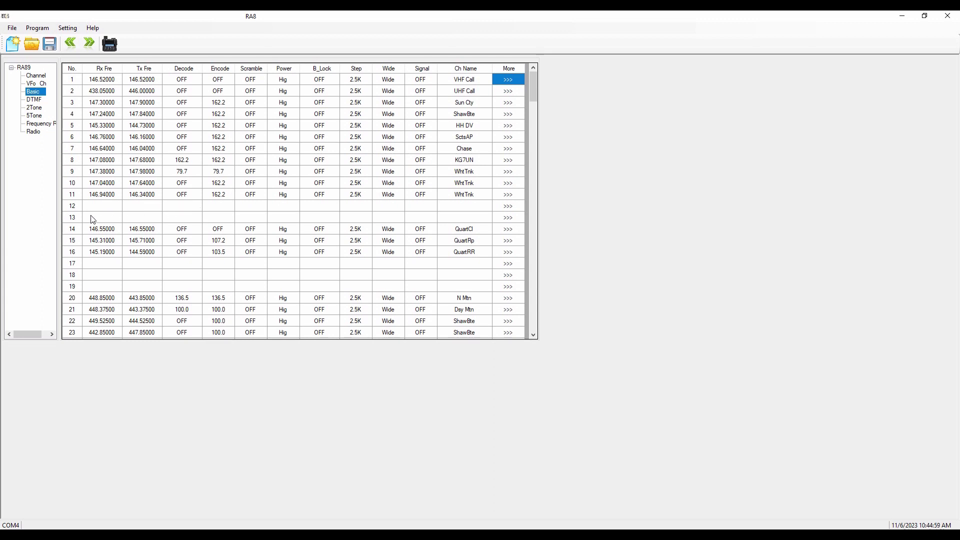
click(101, 205)
click(101, 205)
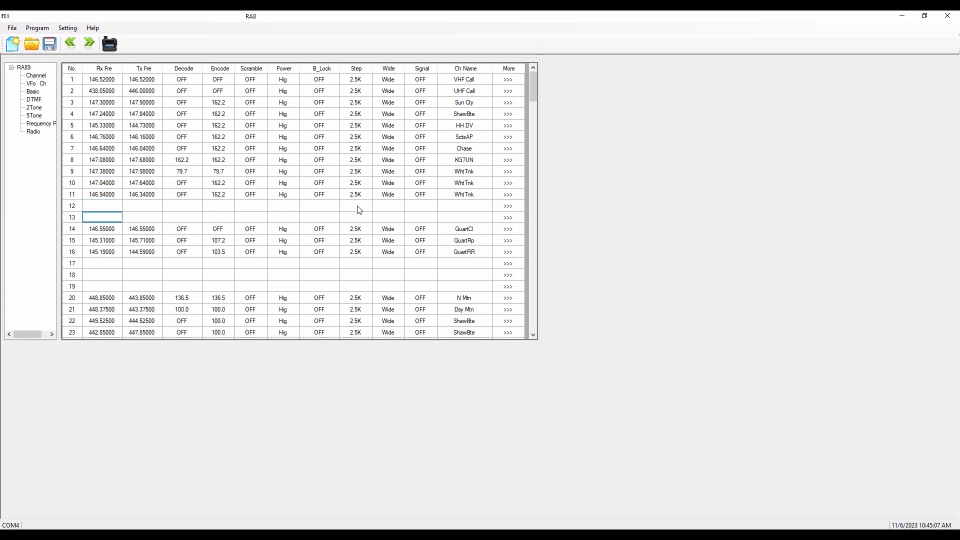
Step: Set channel 11's Decode tone to OFF and its Encode tone from 162.2 to OFF
click(183, 193)
click(198, 195)
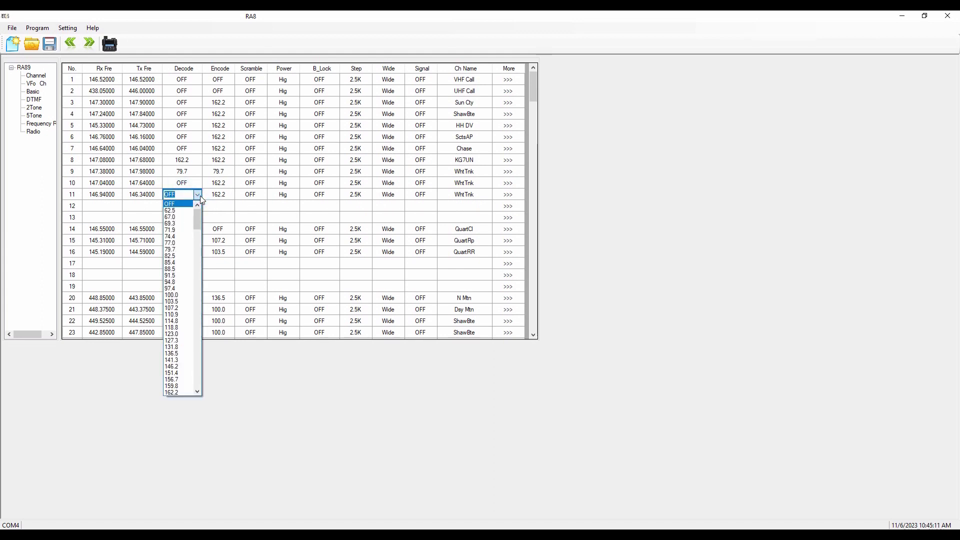
click(198, 195)
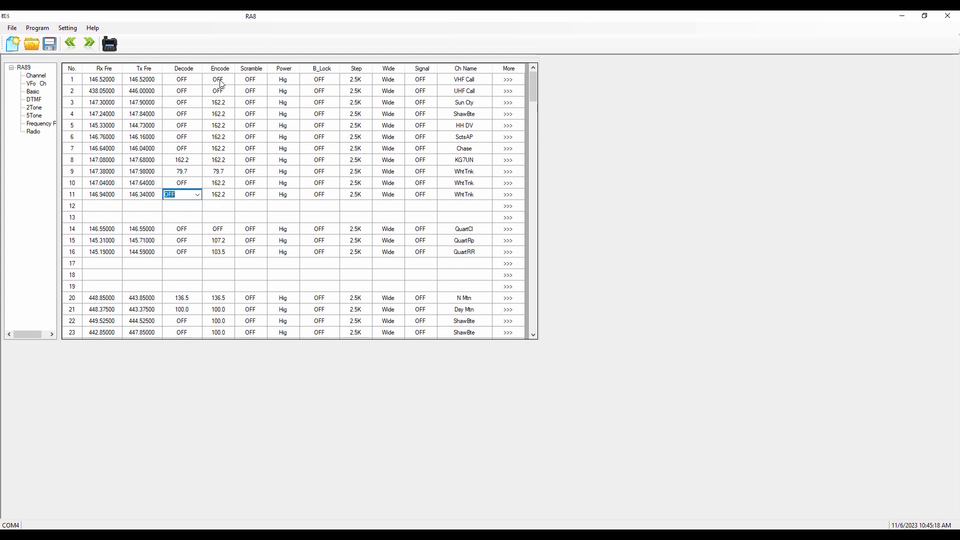
click(176, 204)
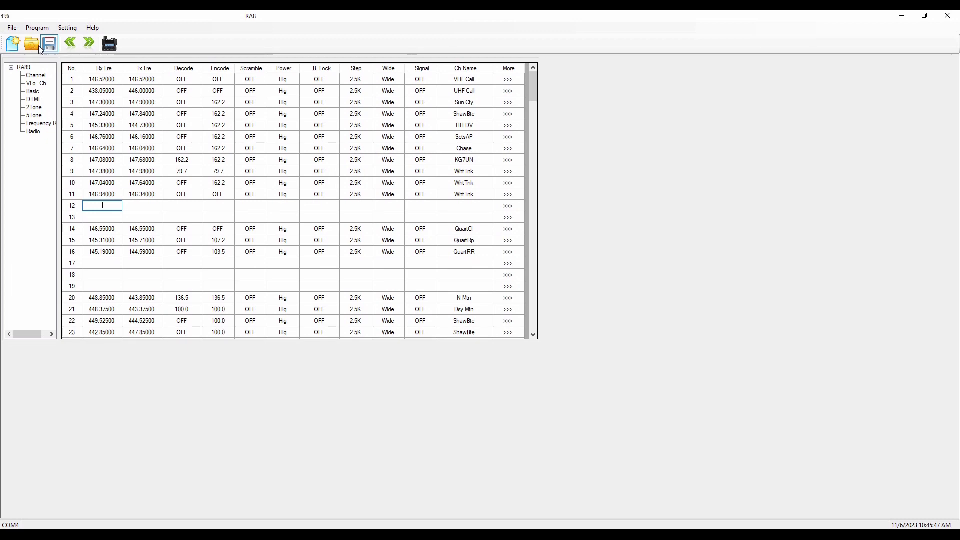
click(16, 30)
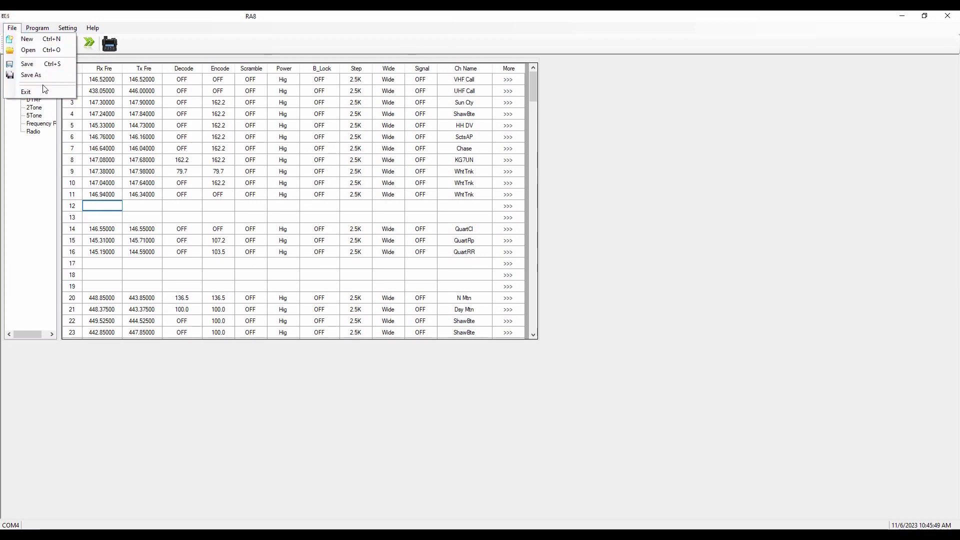
Step: Save the configuration as '20231106 RA89.icf' in the Retevis RA89 folder
click(29, 76)
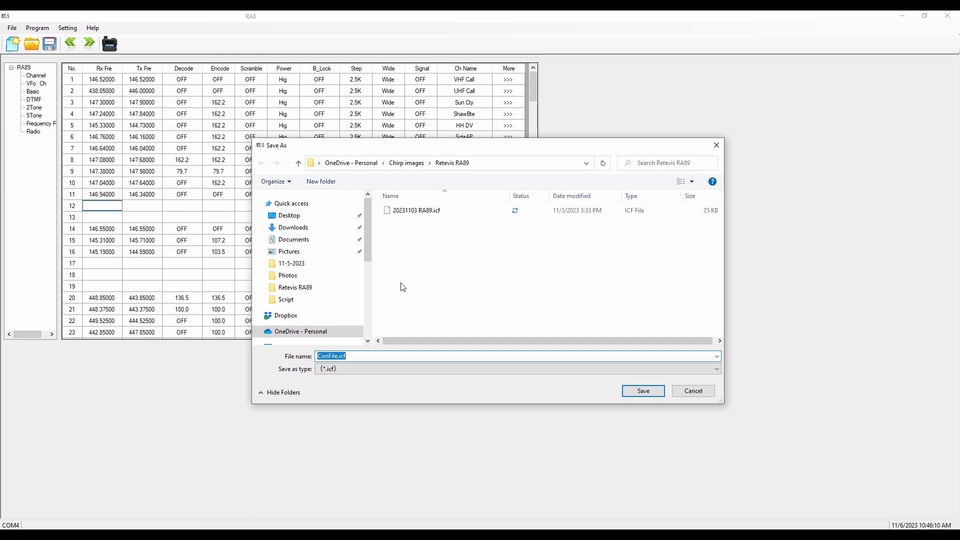
text(202311)
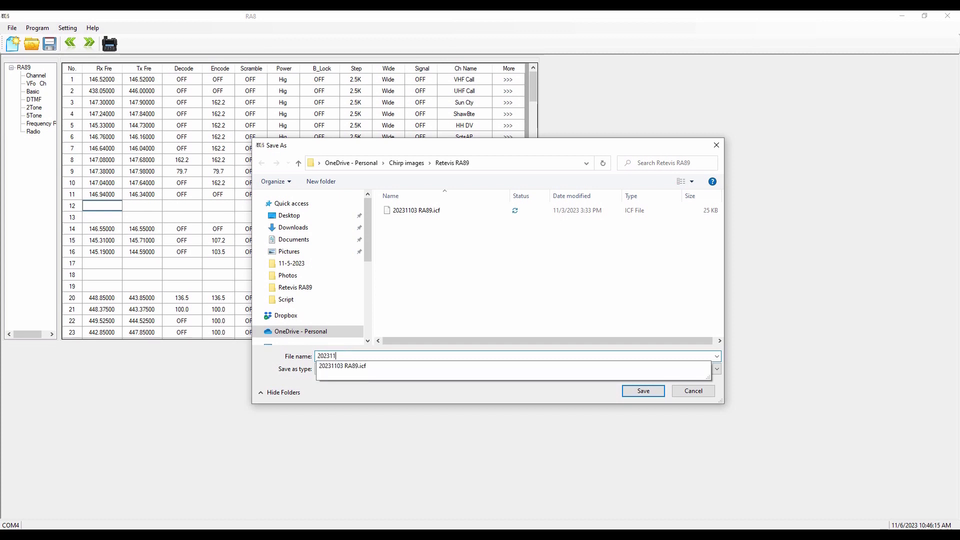
text(06)
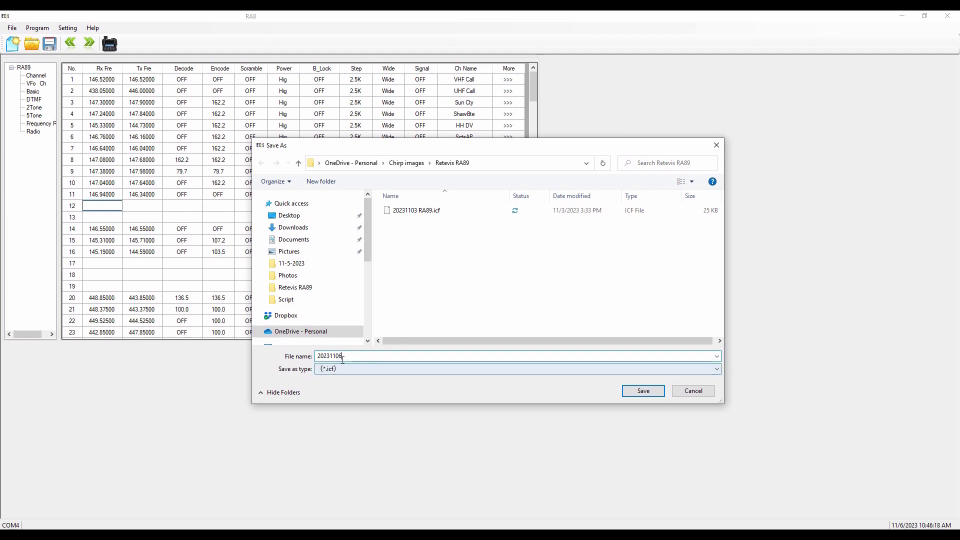
text( R)
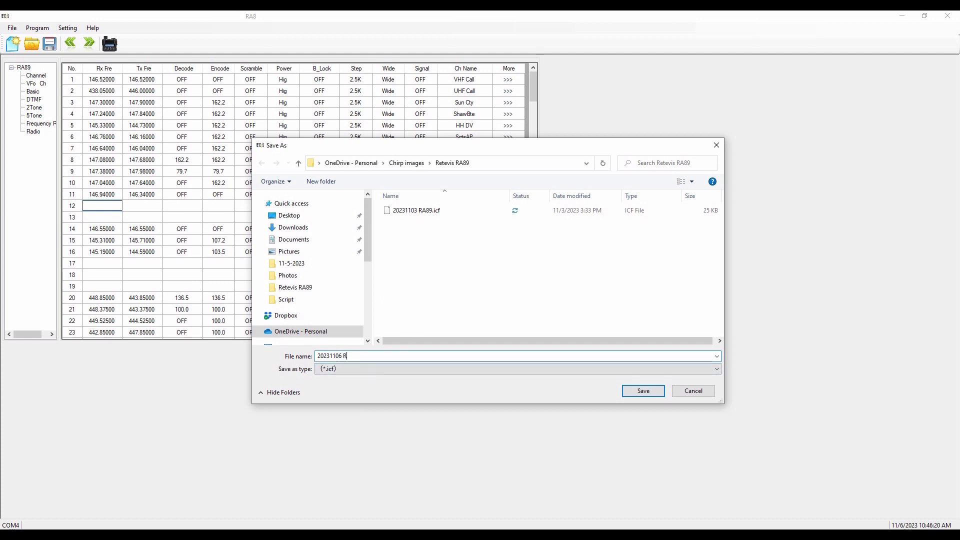
text(A89)
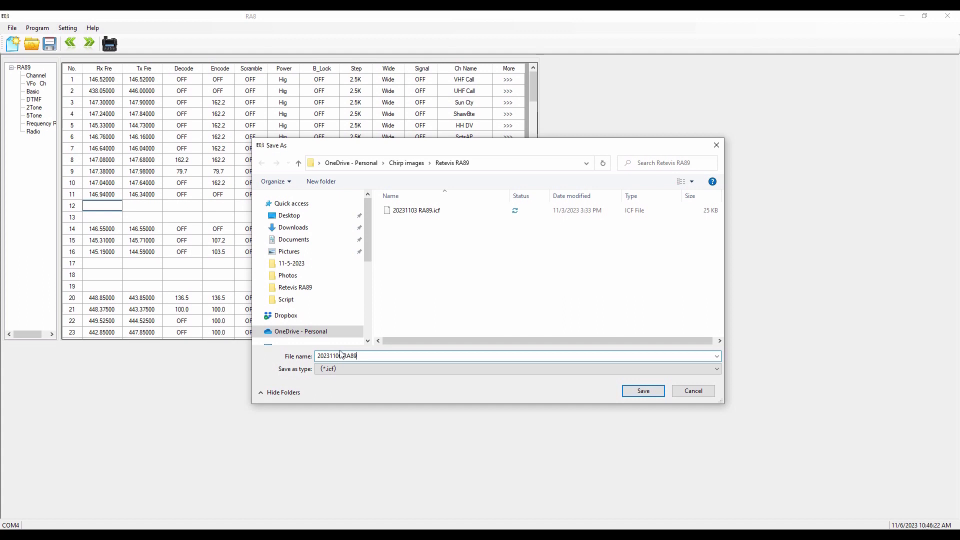
click(638, 394)
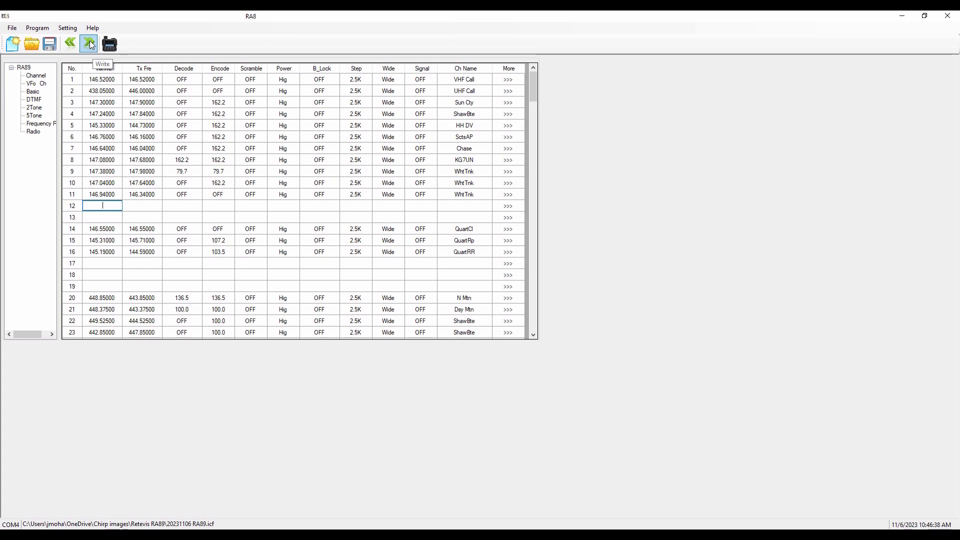
Step: Write the configuration to the radio and acknowledge the Succeed! message
click(44, 29)
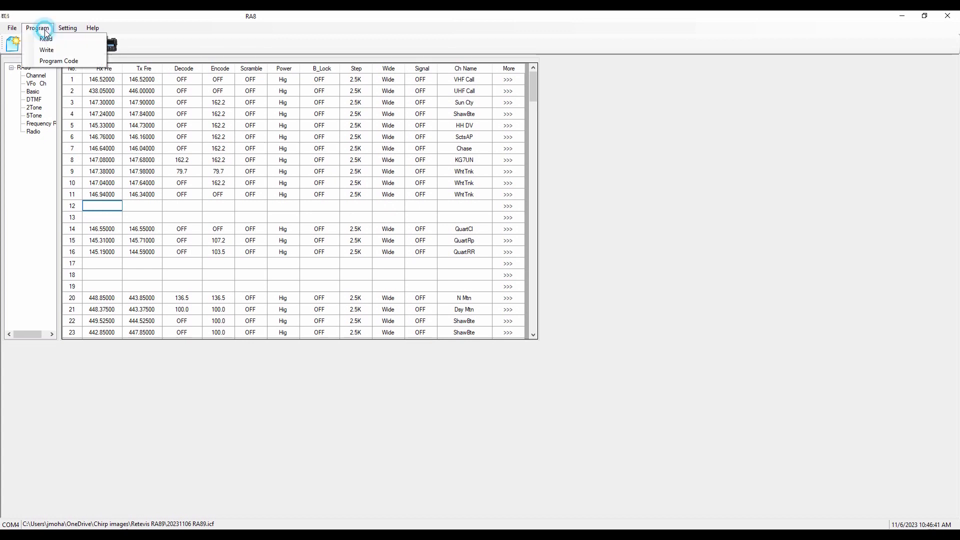
click(68, 28)
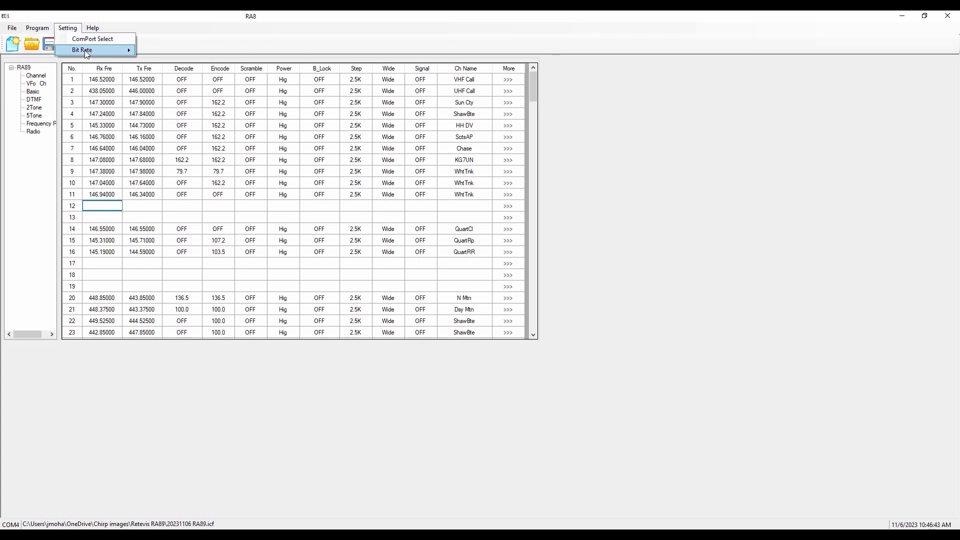
click(77, 50)
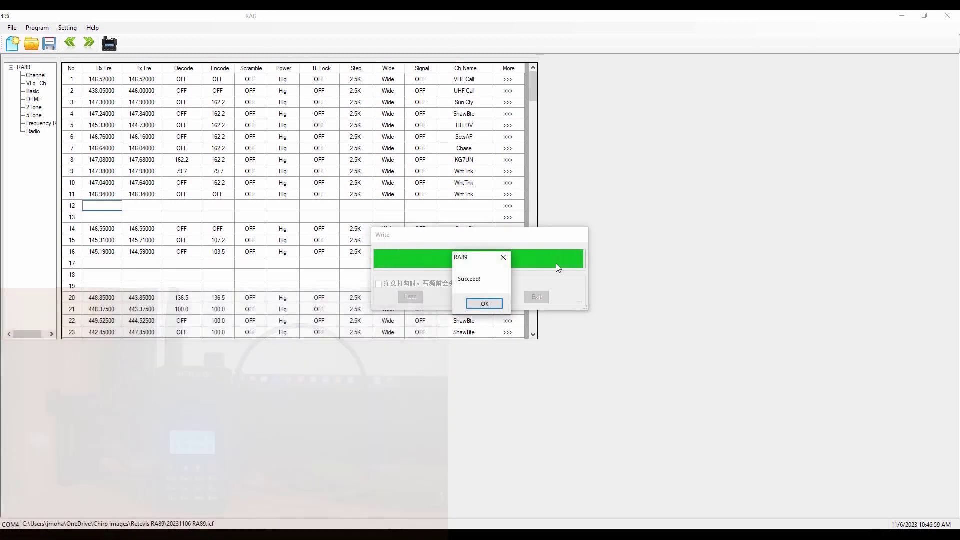
click(483, 303)
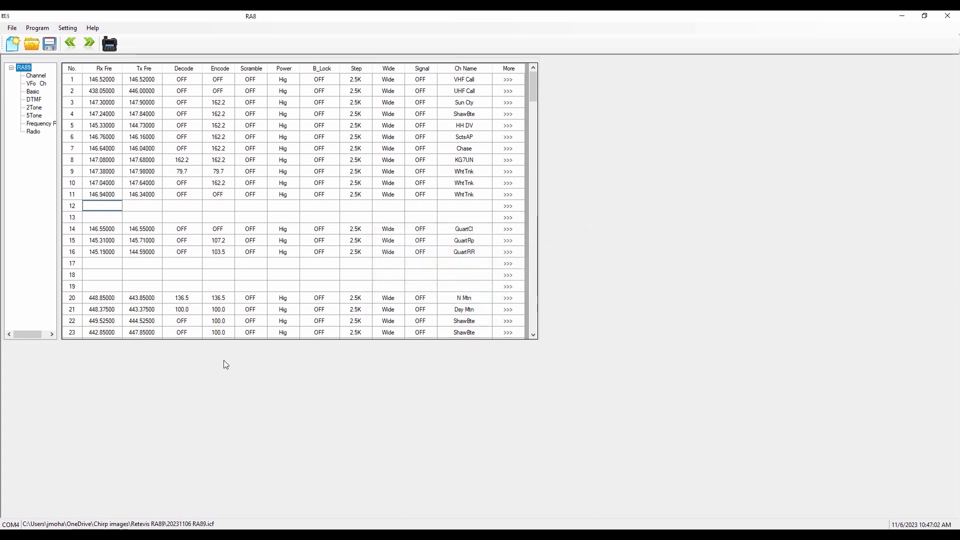